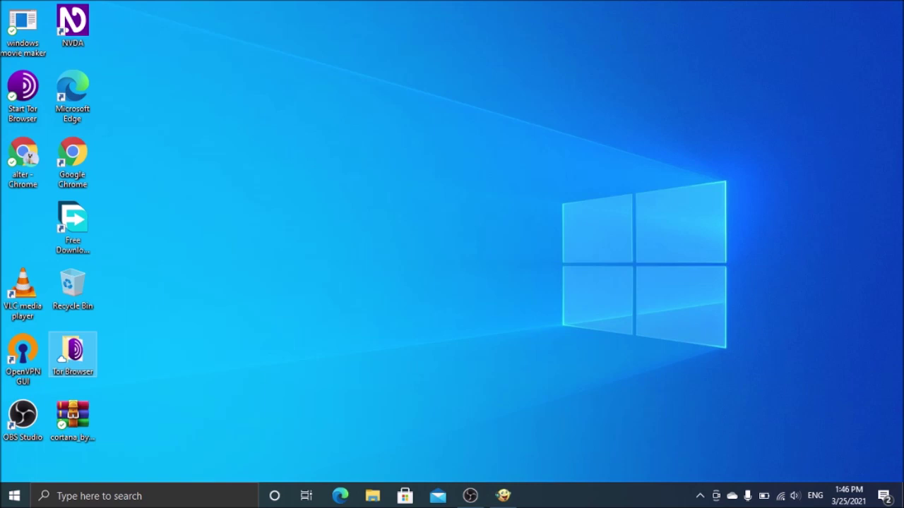
- Extract the cortana zip to "cortana_by_tech_with_entertainment\" and select the new folder
{"action": "key", "text": "Down"}
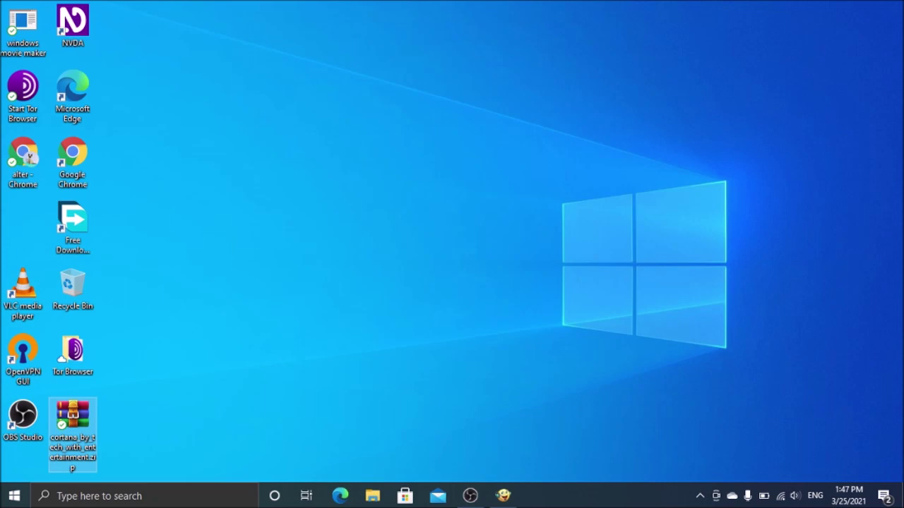
{"action": "key", "text": "shift+F10"}
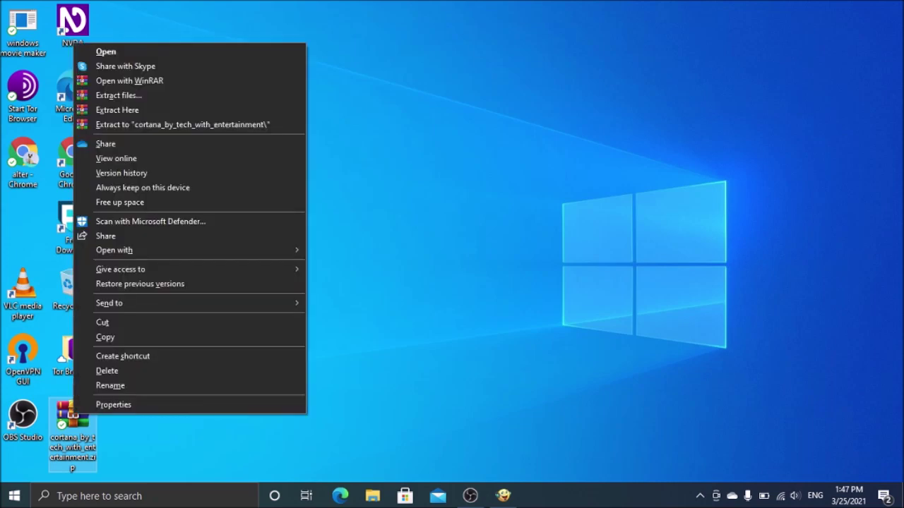
{"action": "key", "text": "Down"}
{"action": "key", "text": "Down"}
{"action": "key", "text": "Down"}
{"action": "key", "text": "Return"}
{"action": "key", "text": "Return"}
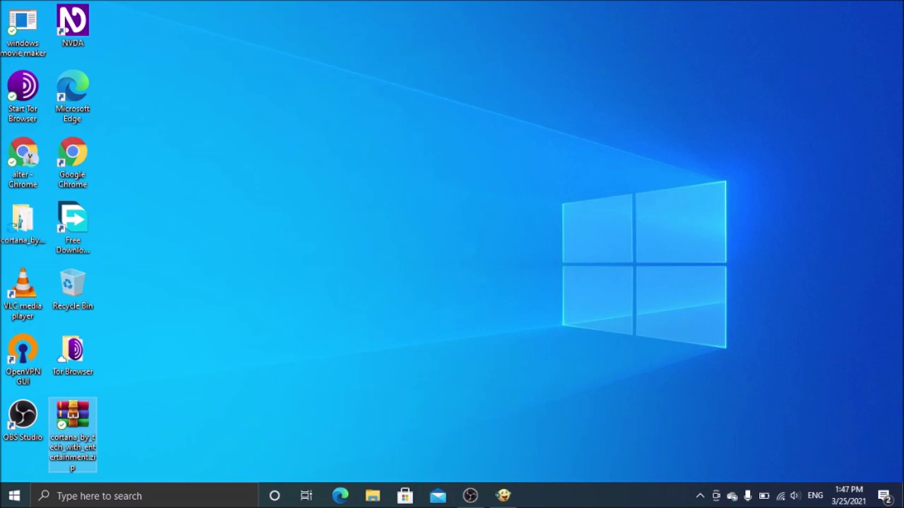
{"action": "key", "text": "c"}
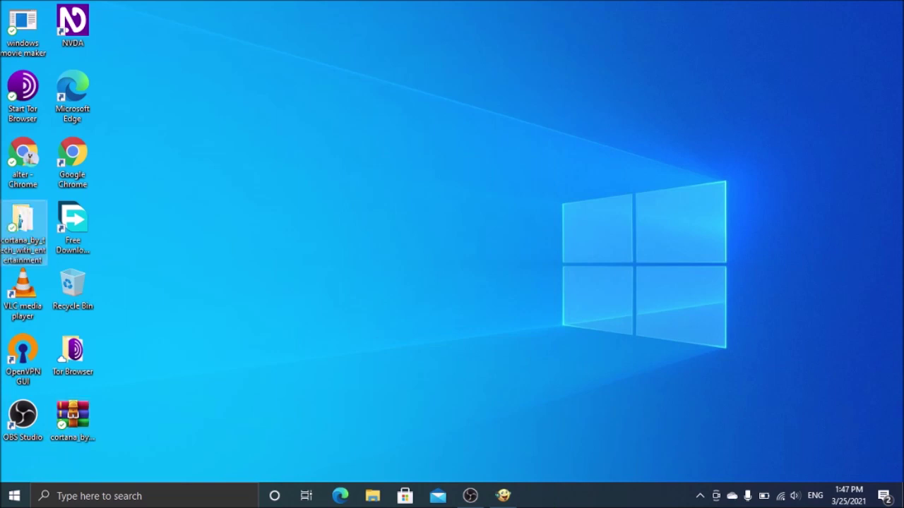
- Open the extracted folder and import cortana.reg into the registry, confirming the prompts
{"action": "key", "text": "Return"}
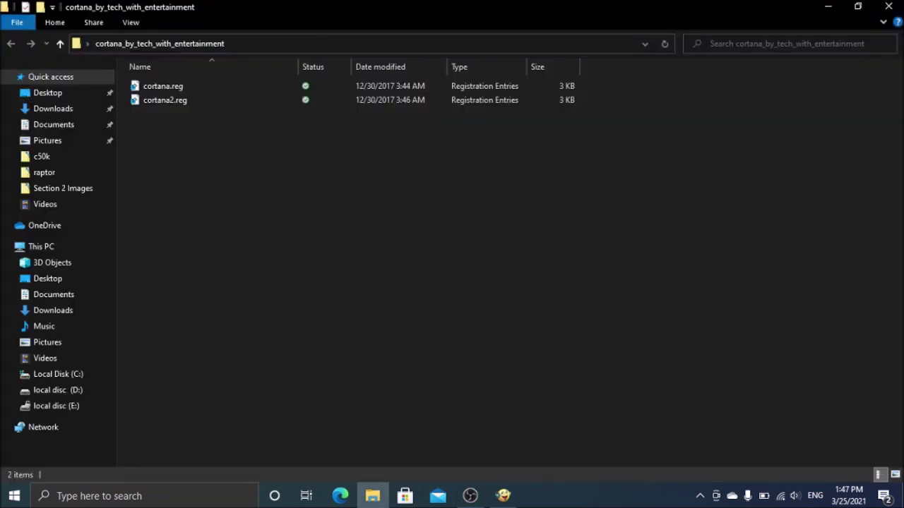
{"action": "key", "text": "Down"}
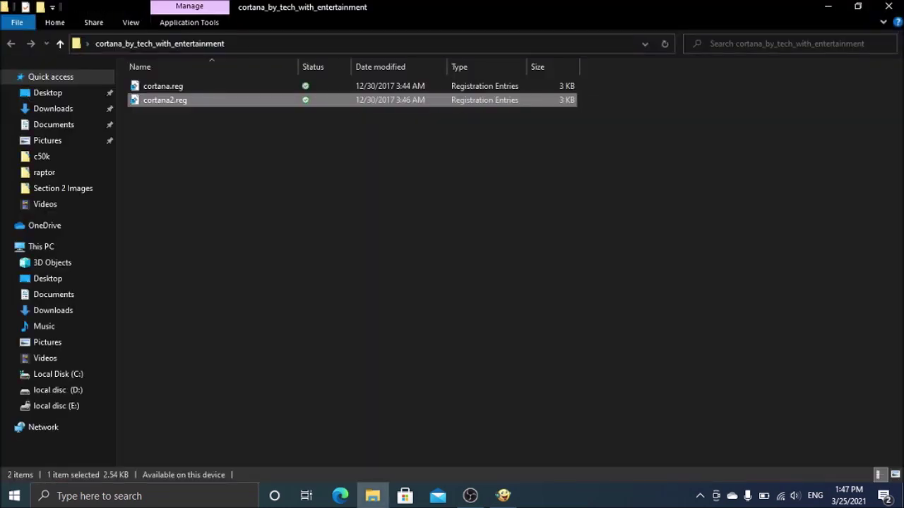
{"action": "key", "text": "Up"}
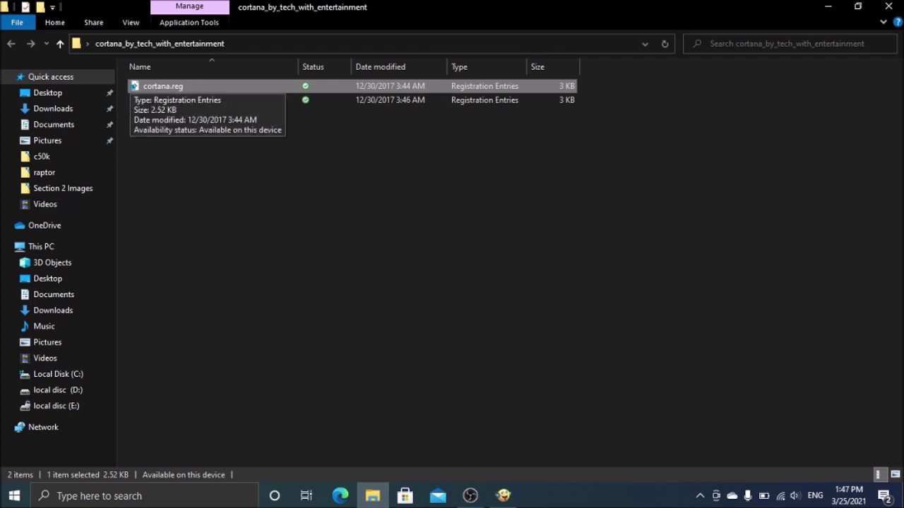
{"action": "key", "text": "Down"}
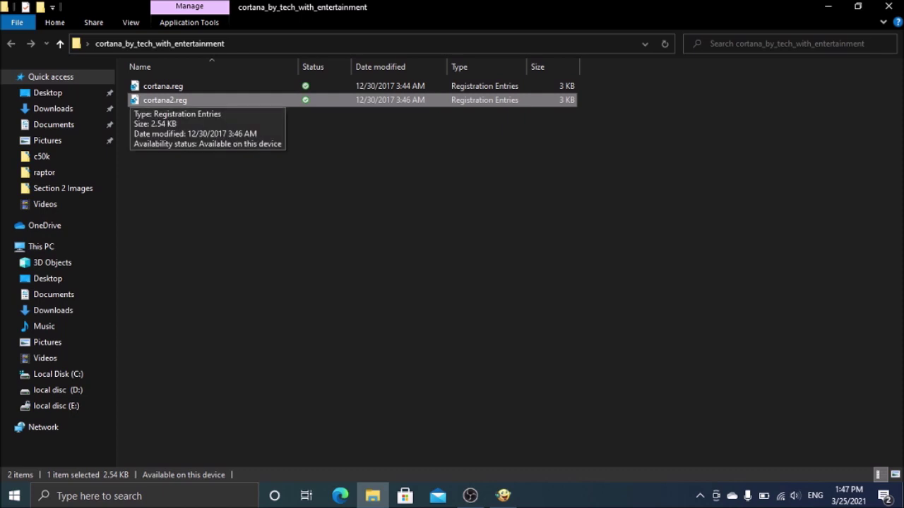
{"action": "key", "text": "Up"}
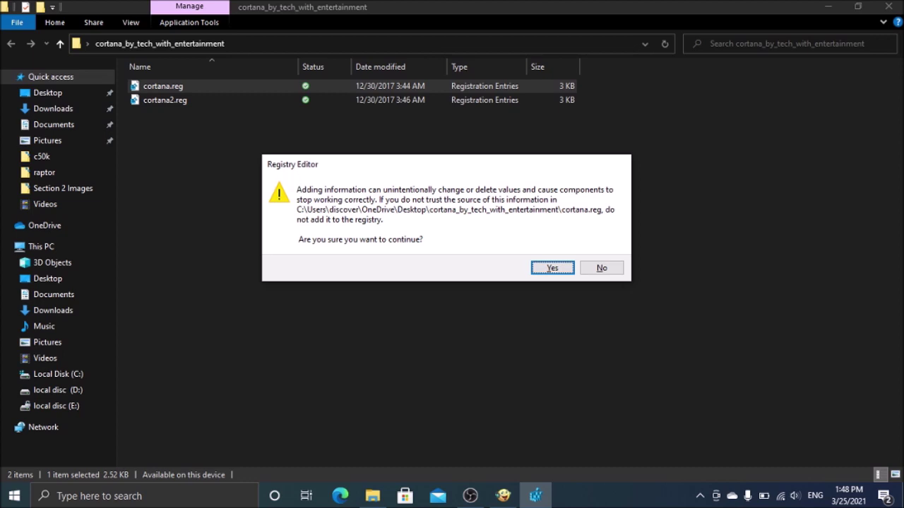
{"action": "key", "text": "Return"}
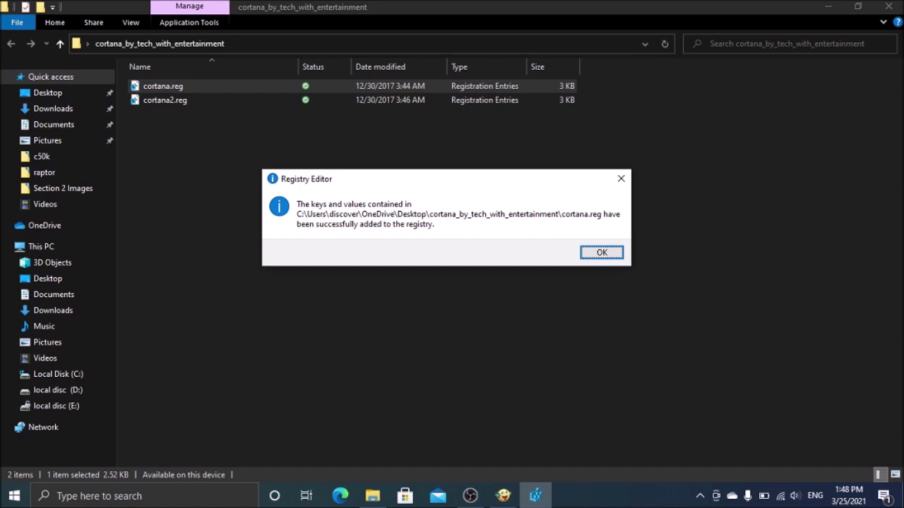
{"action": "key", "text": "Return"}
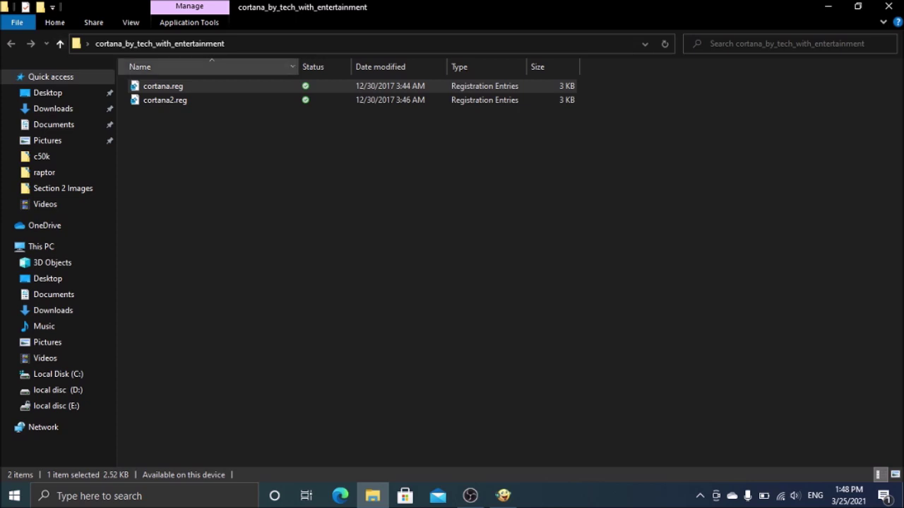
- Import cortana2.reg into the registry, then close the cortana folder window
{"action": "key", "text": "Down"}
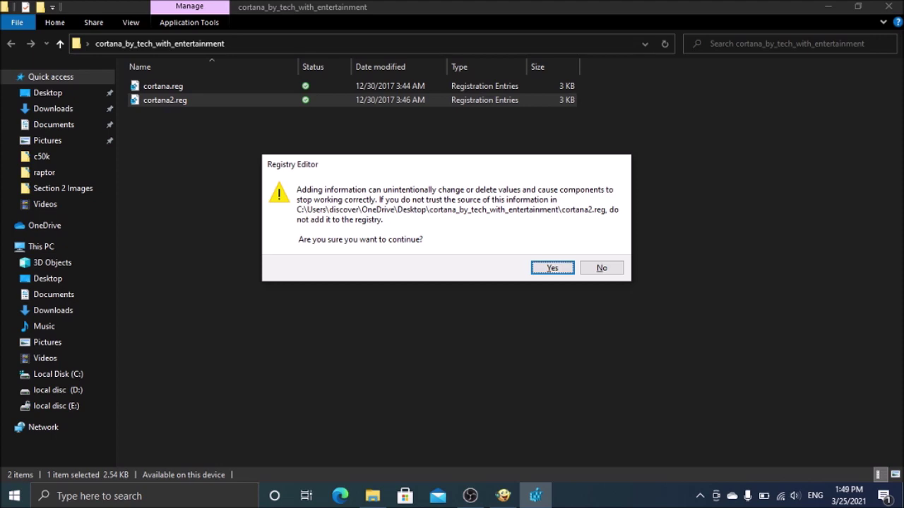
{"action": "key", "text": "Return"}
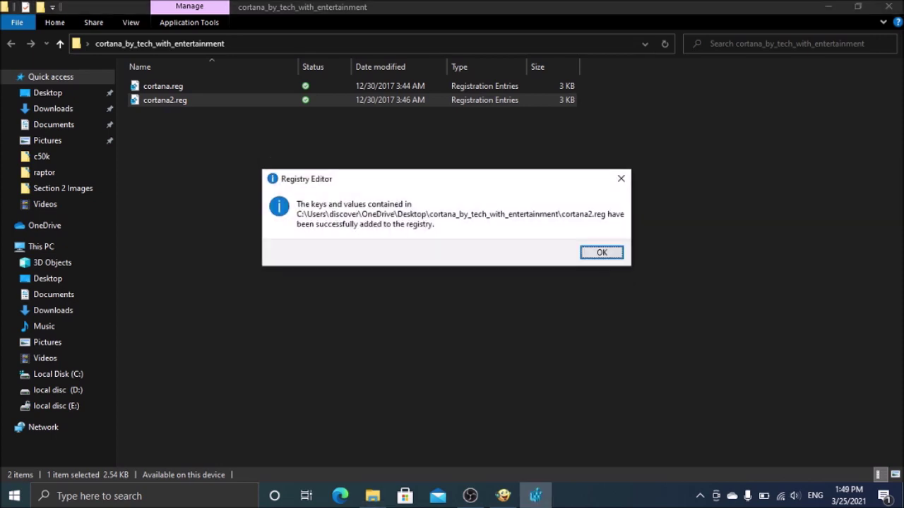
{"action": "key", "text": "Return"}
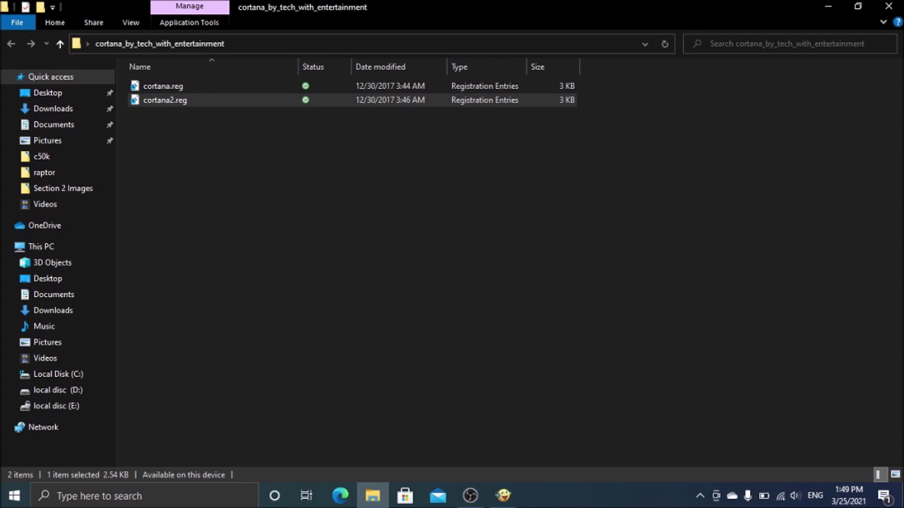
{"action": "key", "text": "alt+F4"}
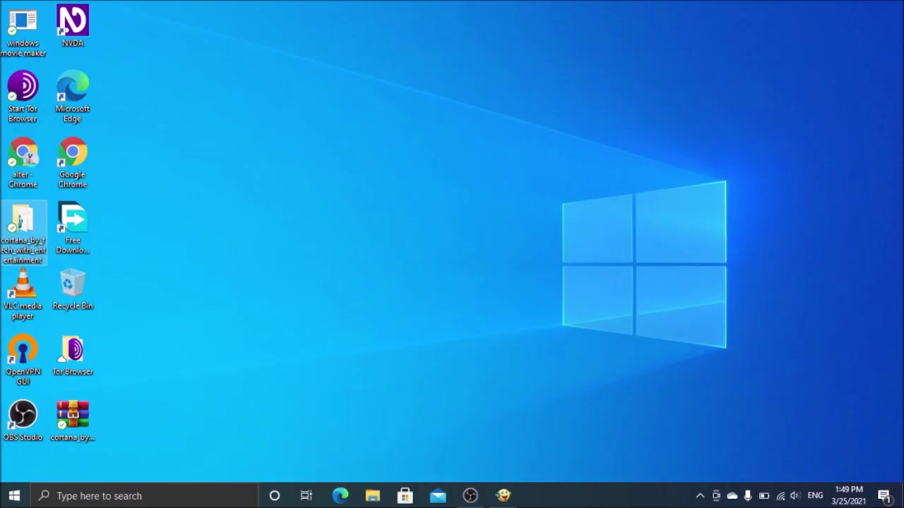
- In Balabolka, choose Cortana [English (United States)] as the SAPI 5 voice
{"action": "key", "text": "alt+Tab"}
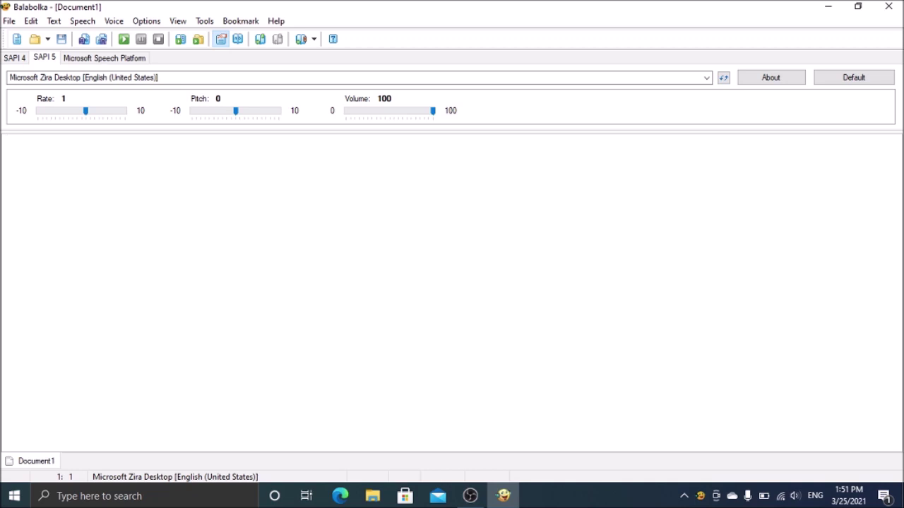
{"action": "key", "text": "shift+Tab"}
{"action": "key", "text": "Tab"}
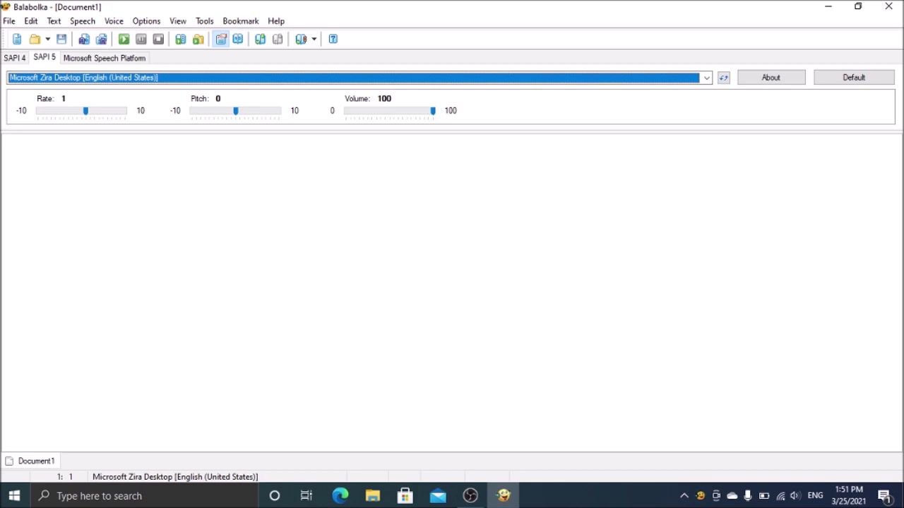
{"action": "key", "text": "Up"}
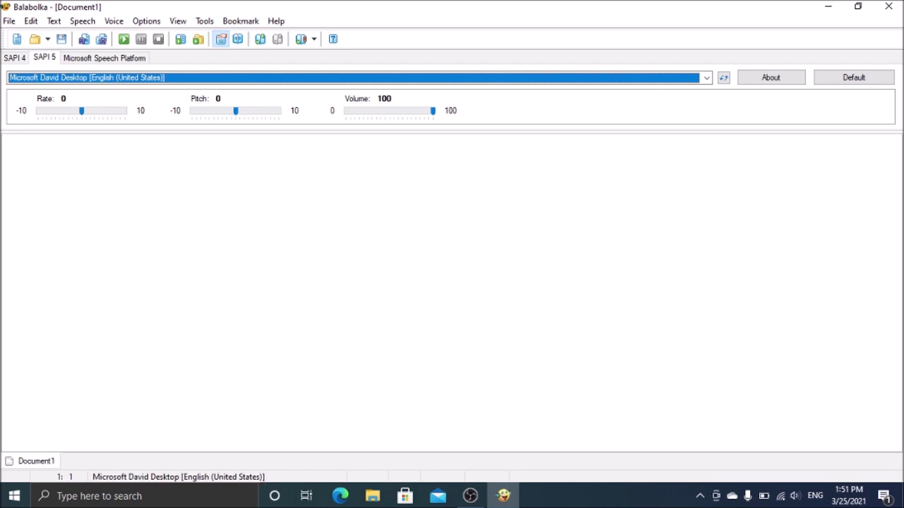
{"action": "key", "text": "Up"}
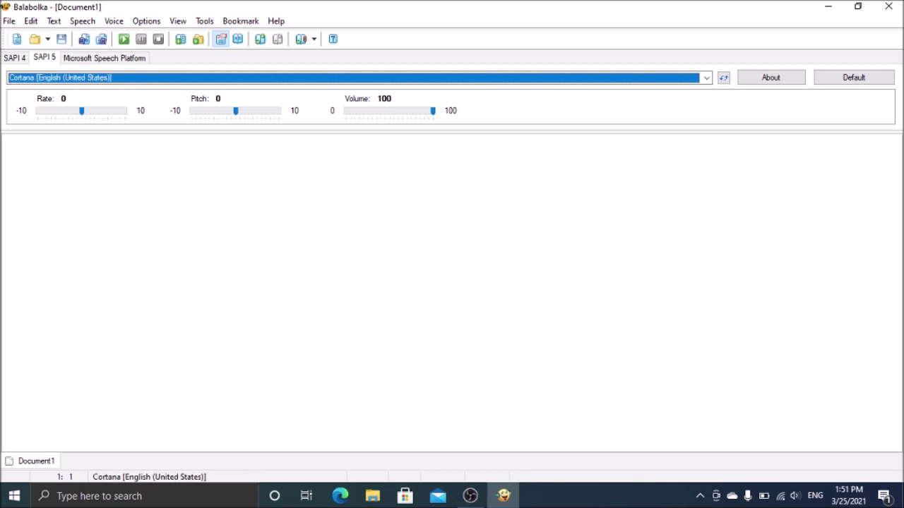
{"action": "key", "text": "Tab"}
{"action": "key", "text": "Tab"}
{"action": "key", "text": "Tab"}
{"action": "key", "text": "Tab"}
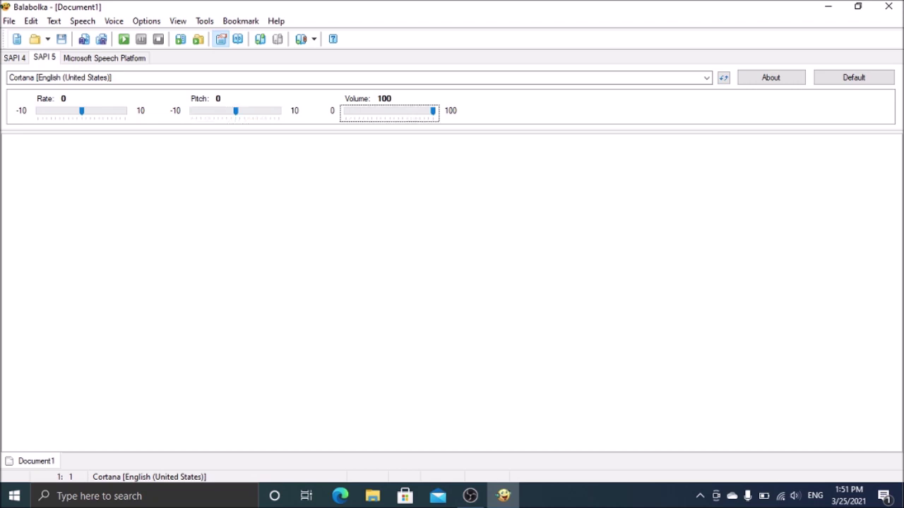
{"action": "key", "text": "Tab"}
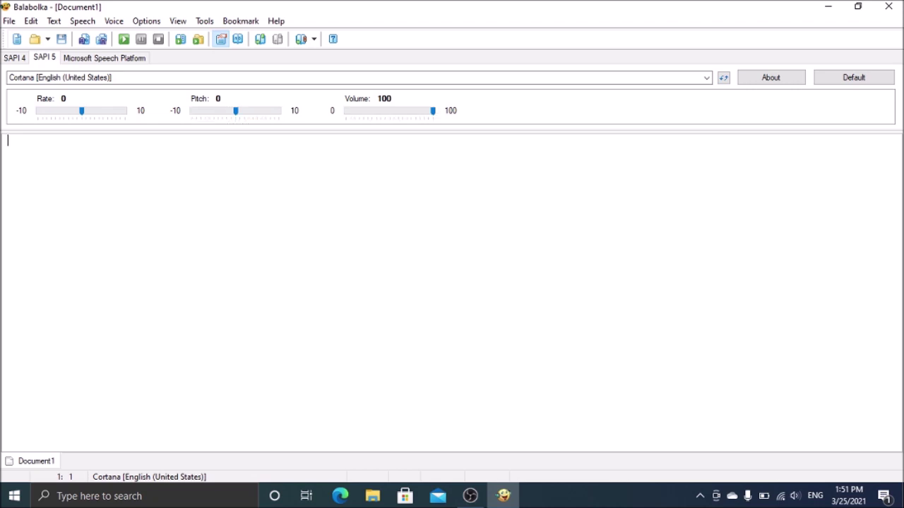
- Paste the three-line "Hi! I am Cortana." greeting and read it aloud with F5
{"action": "type", "text": "Hi! I am Cortana. thanks for watching. please hit the like button if this video has helped you."}
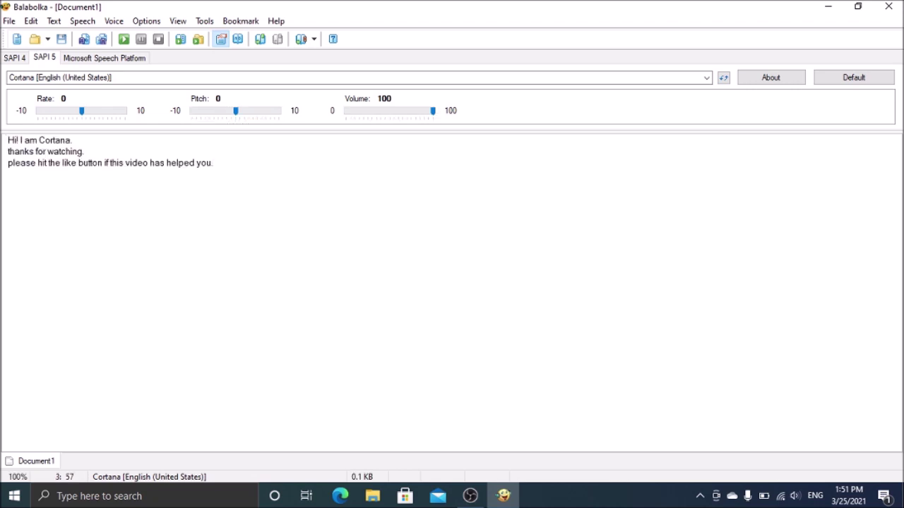
{"action": "key", "text": "F5"}
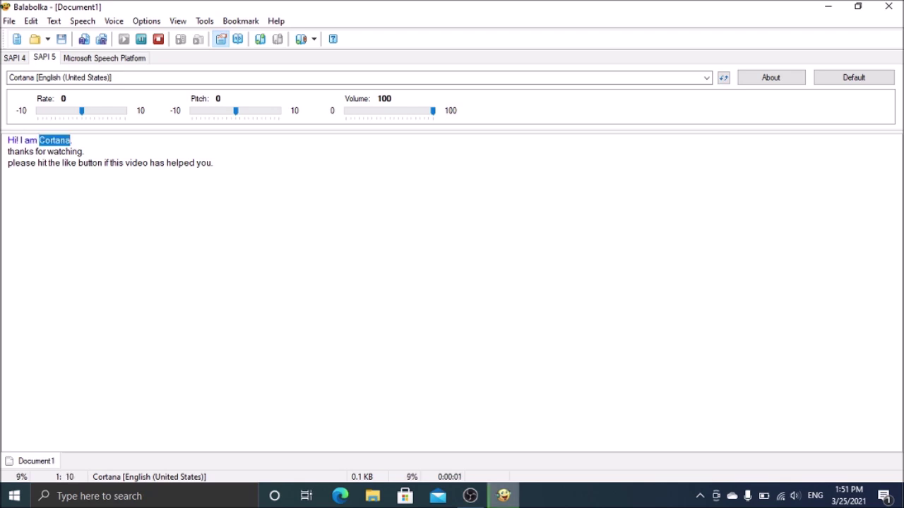